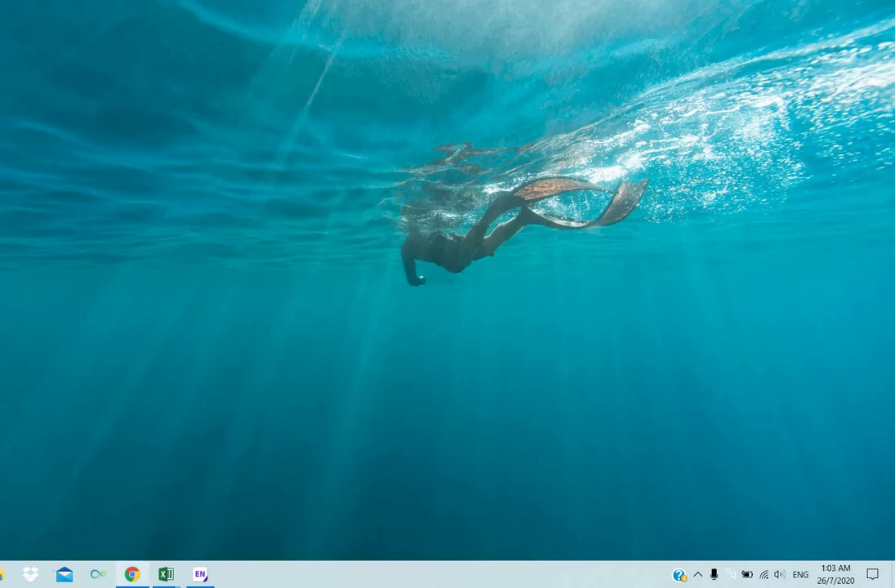
Restore Chrome with Alt+Tab and drag its left edge to widen it across the screen
key("alt+Tab")
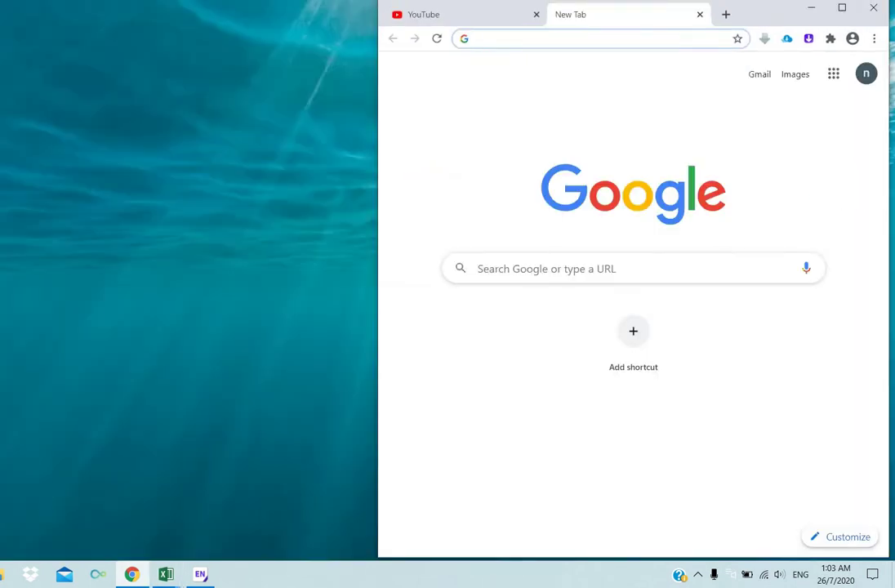
left_click_drag(378, 330, 3, 330)
Search Google for 'activepresenter download' from the address bar
left_click(875, 65)
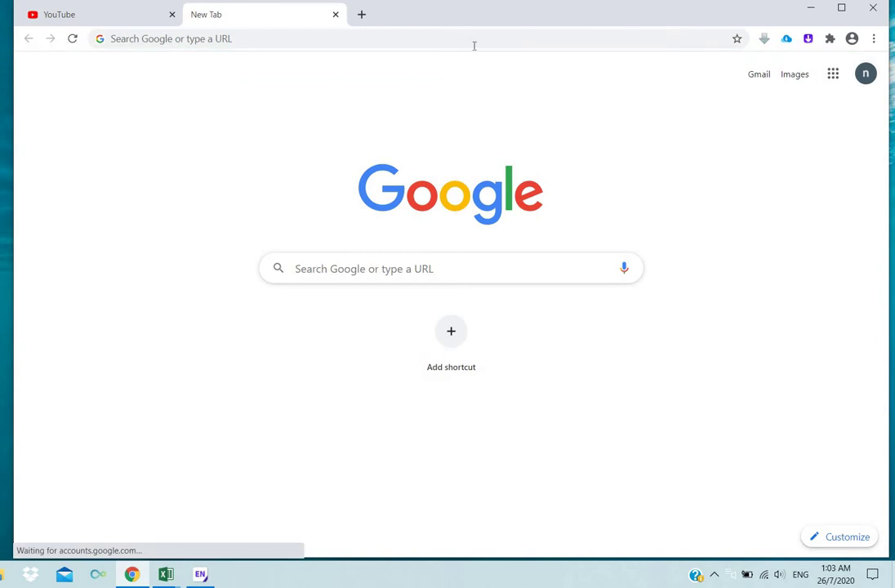
left_click(473, 44)
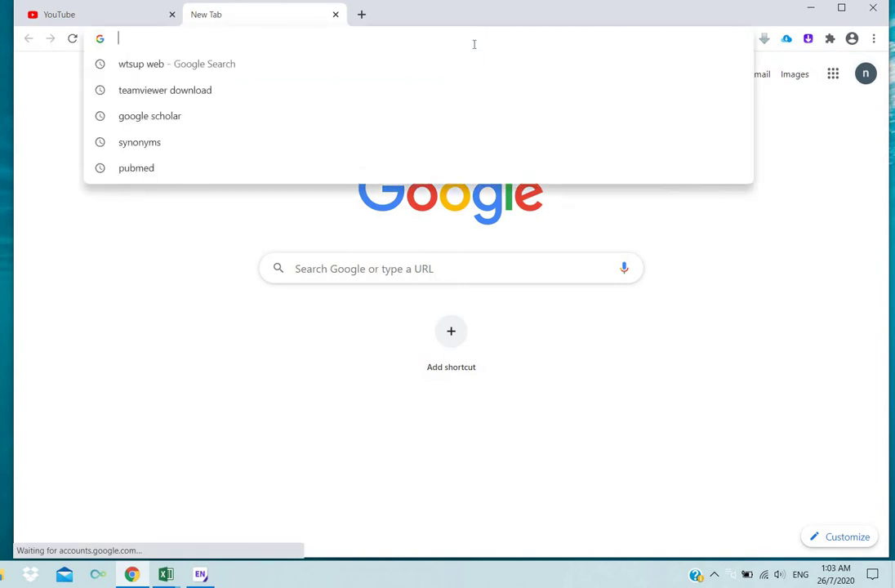
type("activ")
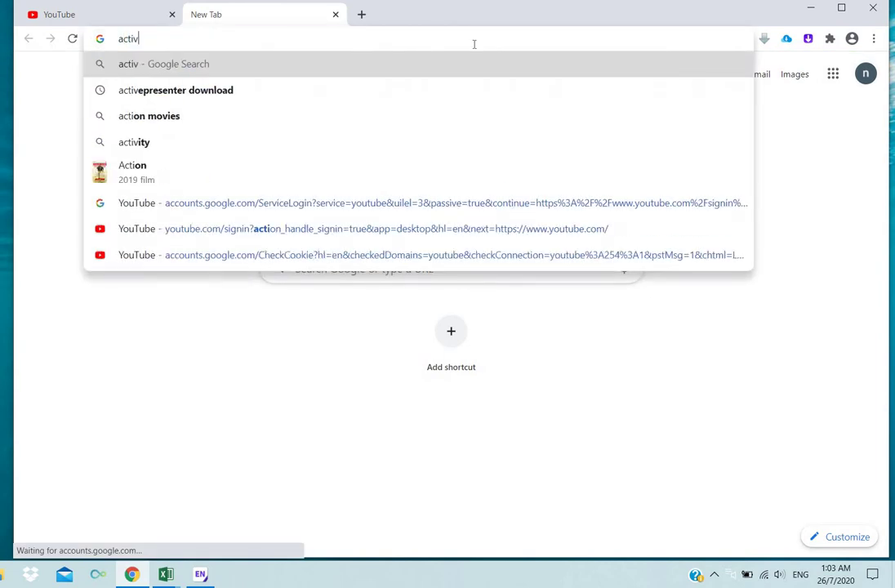
type("e")
key("Down")
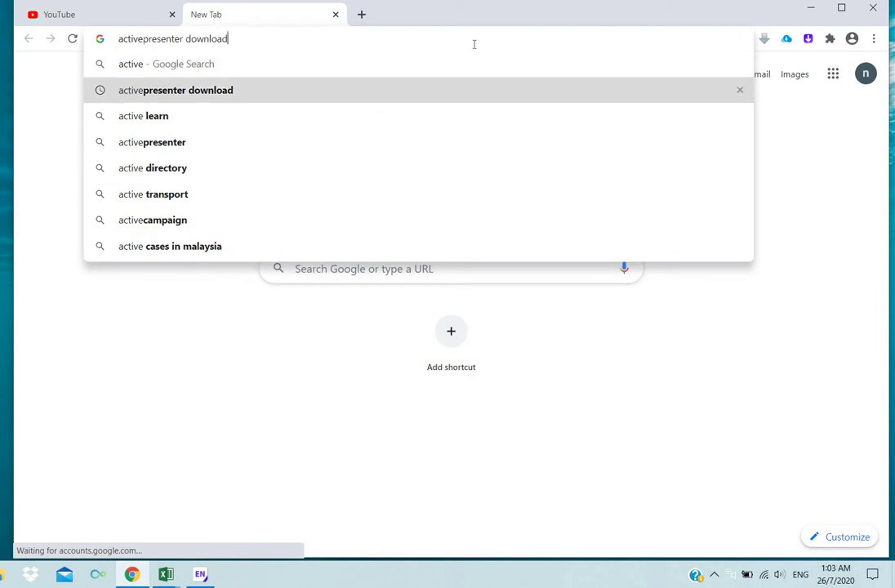
key("shift+Delete")
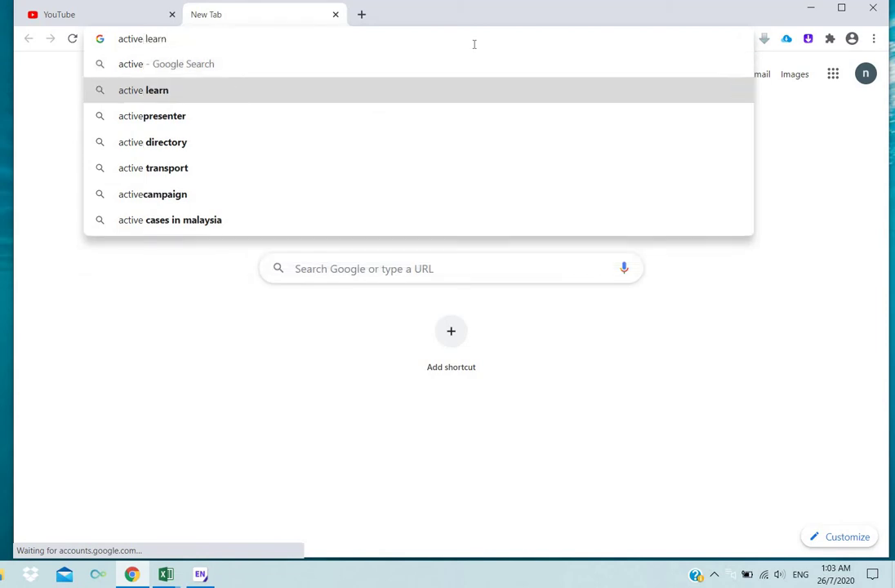
key("BackSpace")
key("BackSpace")
key("BackSpace")
key("BackSpace")
key("BackSpace")
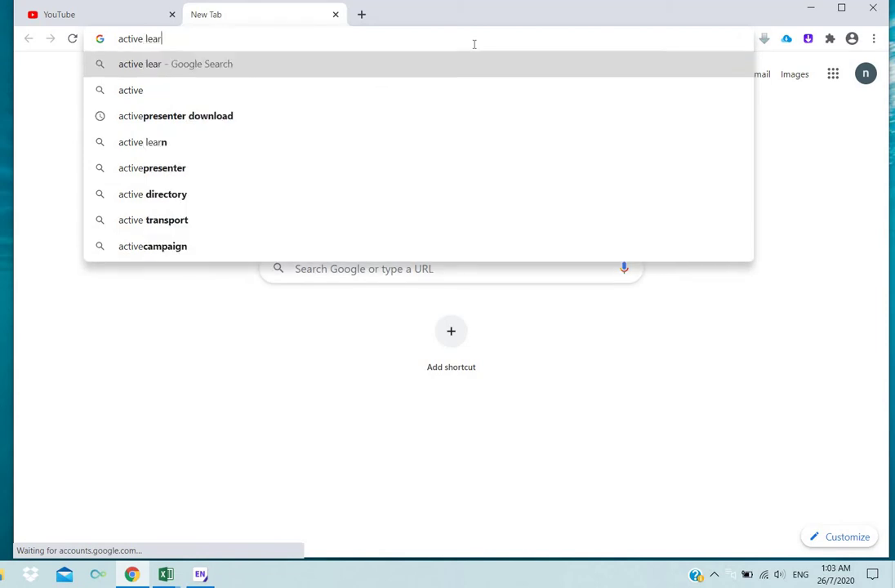
type("pre")
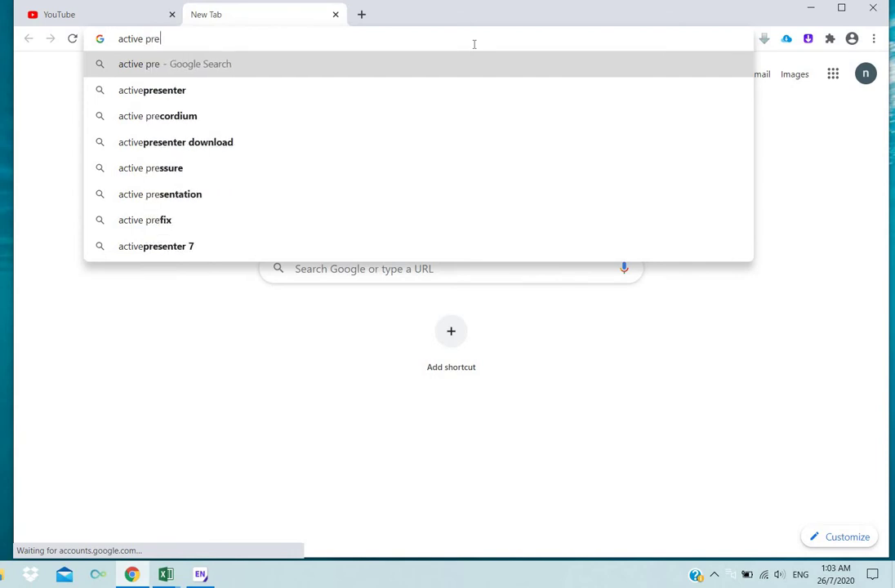
key("Down")
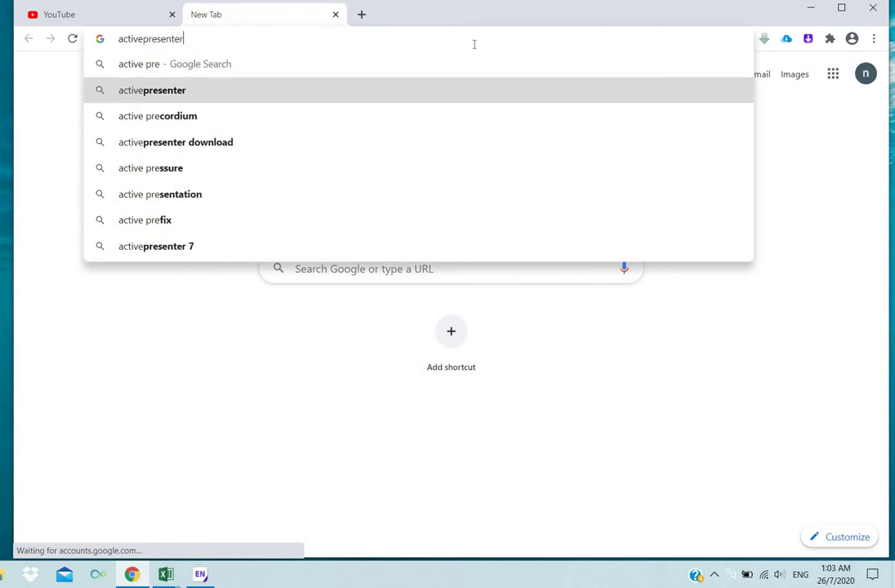
type("do")
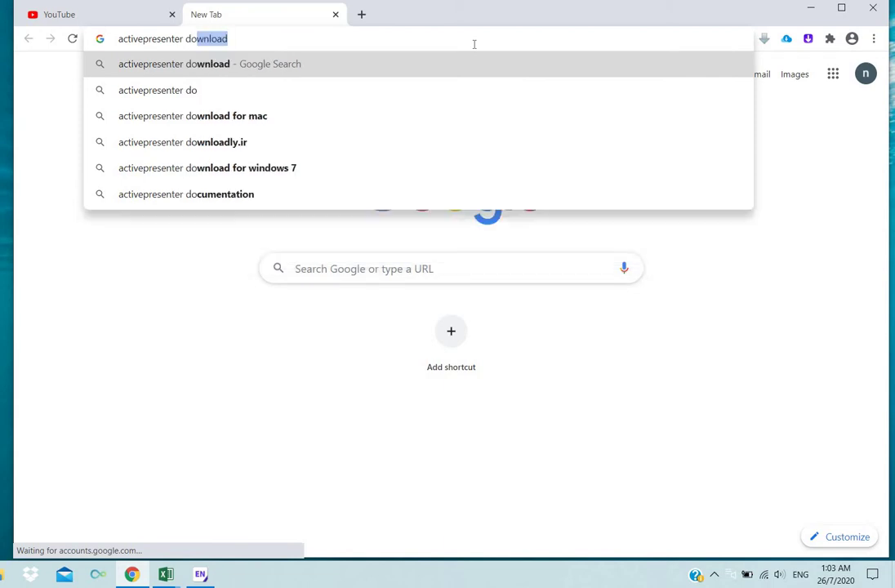
key("Return")
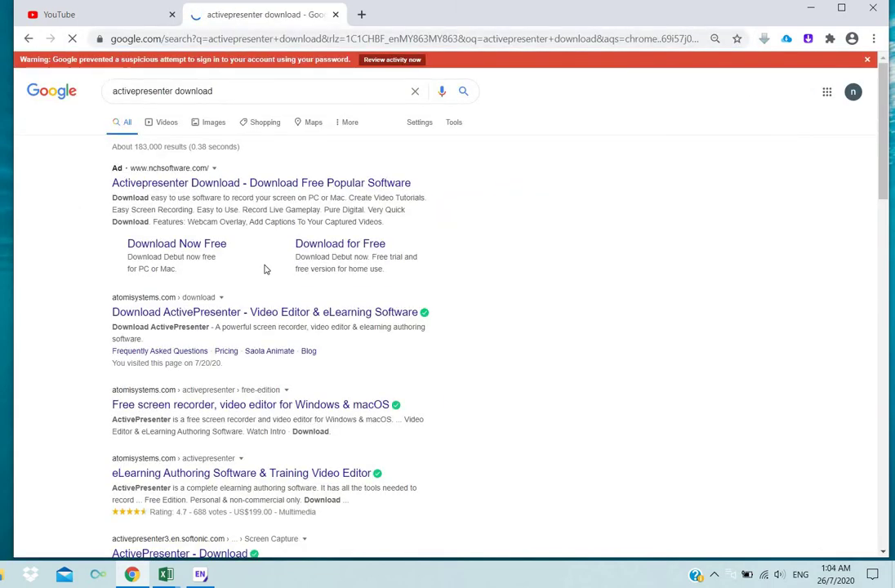
Open the atomisystems.com ActivePresenter download page, scroll through it, and minimize Chrome
left_click(225, 313)
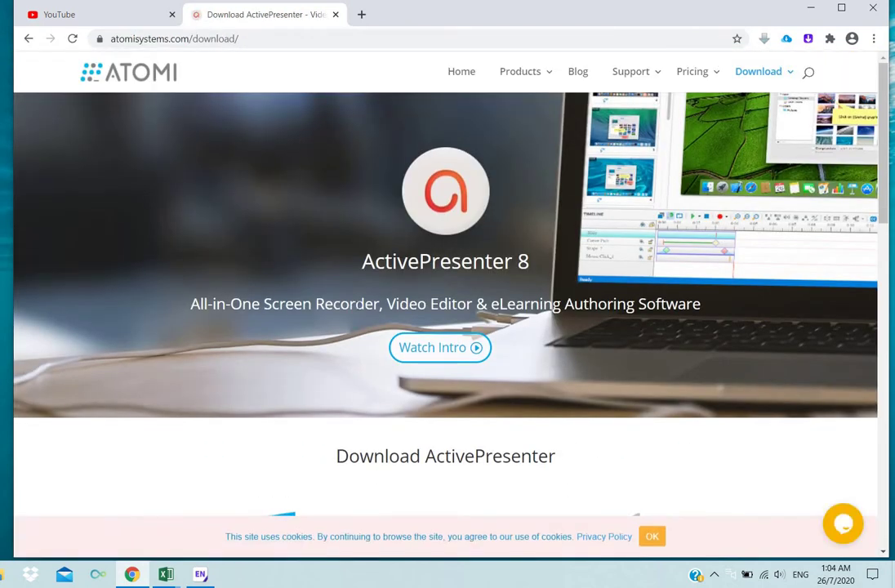
scroll(282, 355, "down", 5)
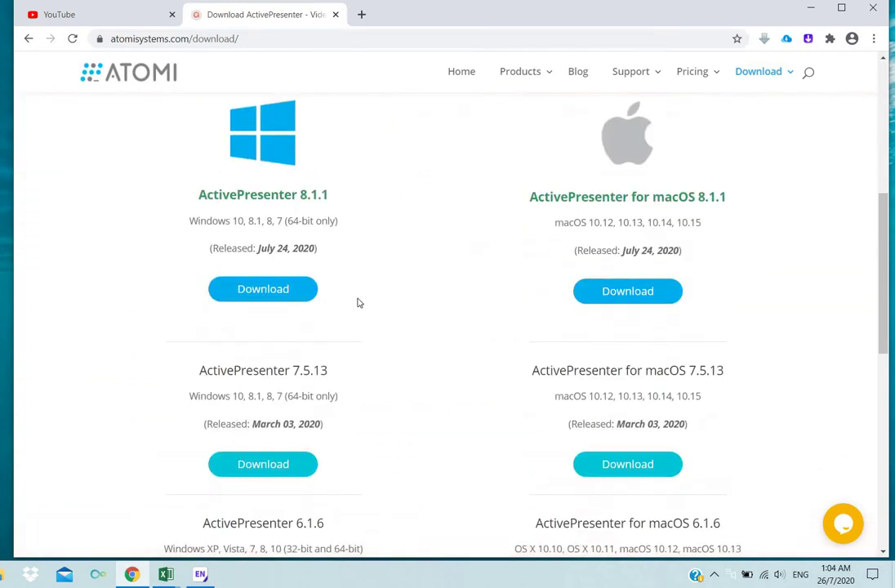
scroll(425, 290, "down", 6)
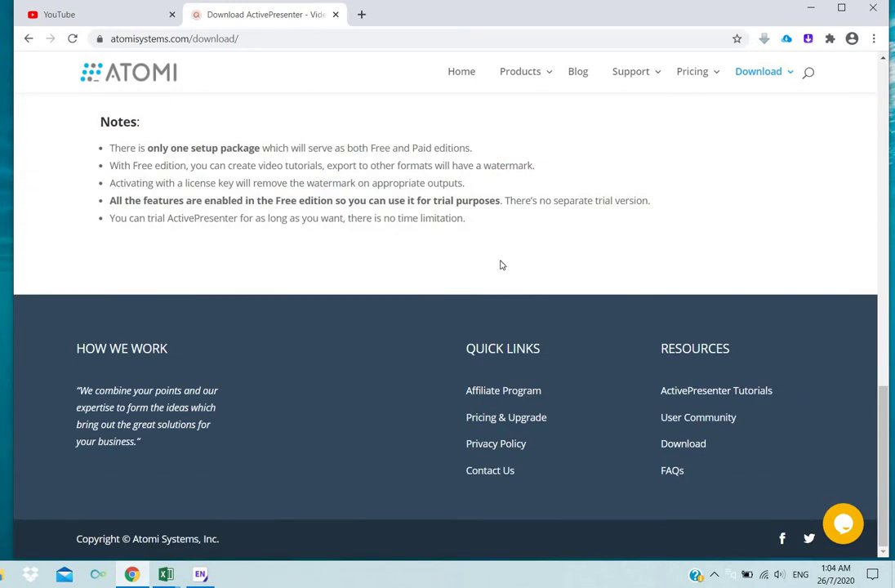
scroll(500, 266, "up", 3)
scroll(497, 267, "up", 5)
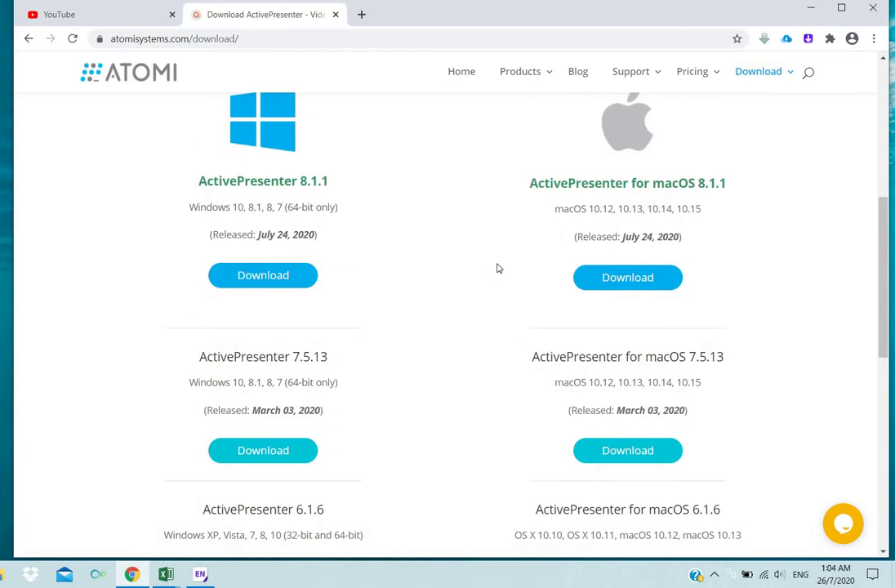
scroll(498, 268, "up", 5)
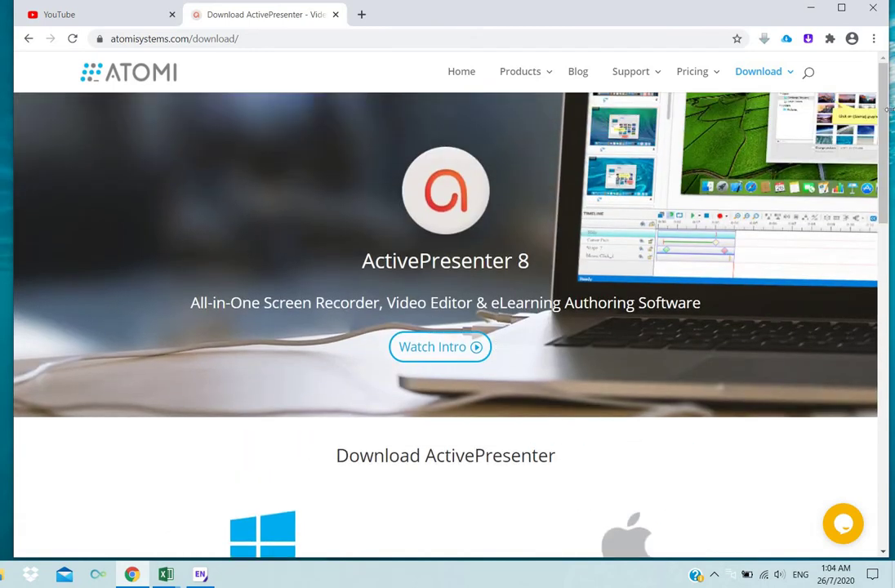
left_click(810, 8)
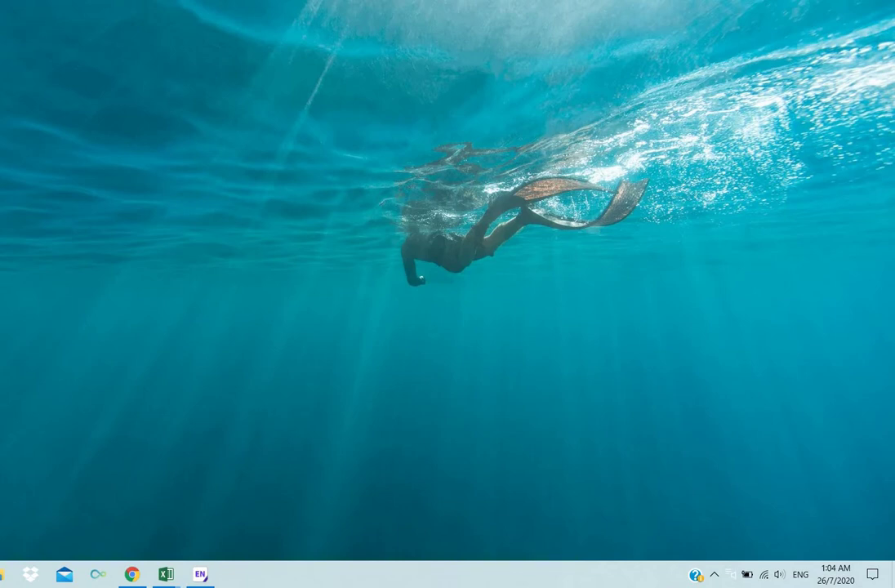
Launch ActivePresenter from its desktop shortcut and choose Record Video on the start screen
left_click_drag(4, 175, 117, 169)
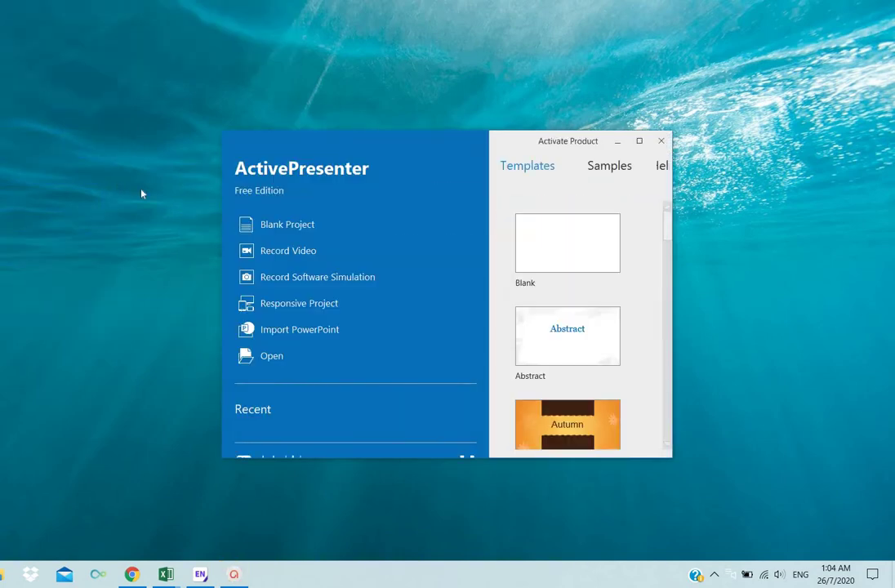
left_click(311, 257)
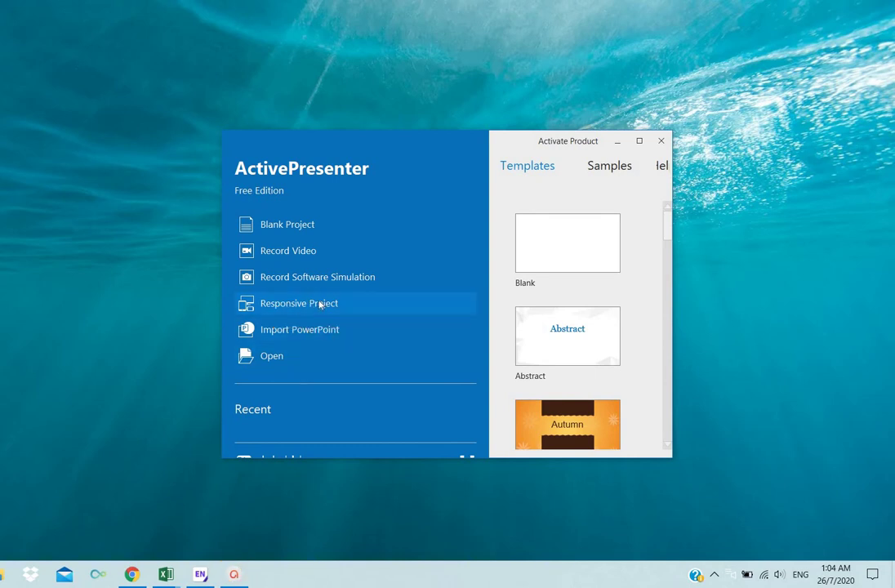
left_click(295, 251)
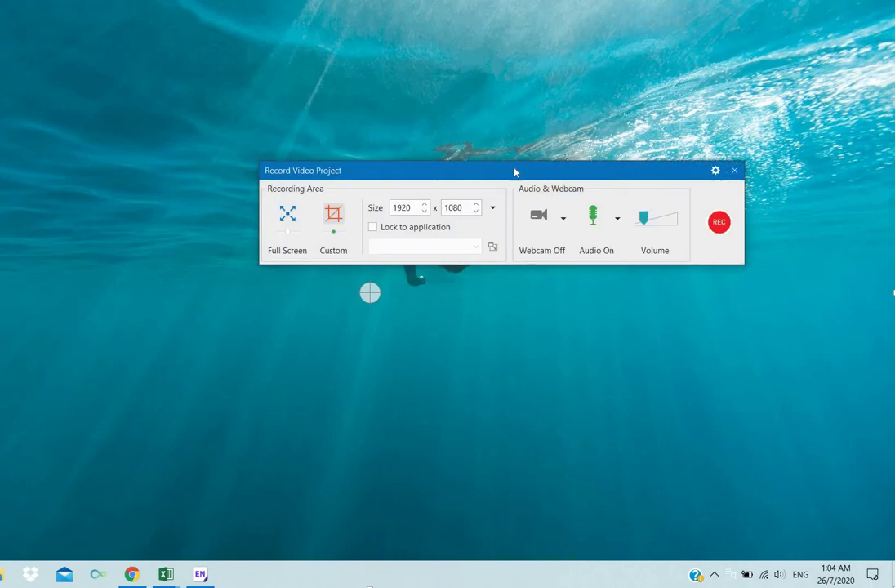
Check the webcam device list, leave webcam off, and set the recording area to Custom (1920 x 1080)
left_click(563, 219)
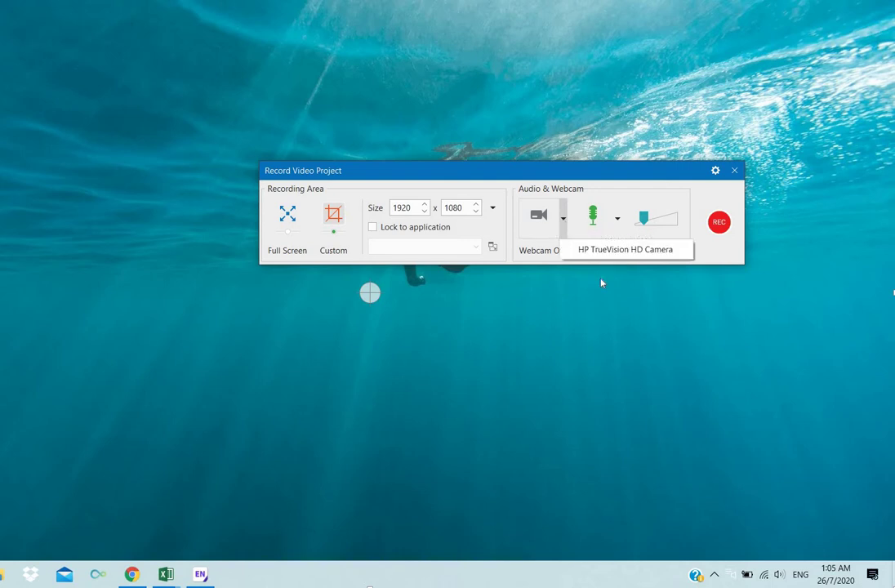
left_click(333, 217)
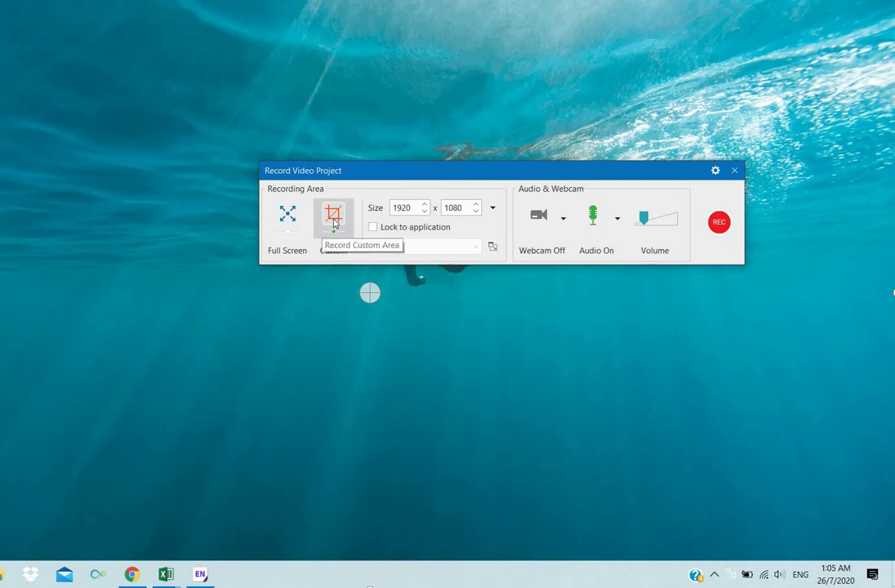
left_click(293, 219)
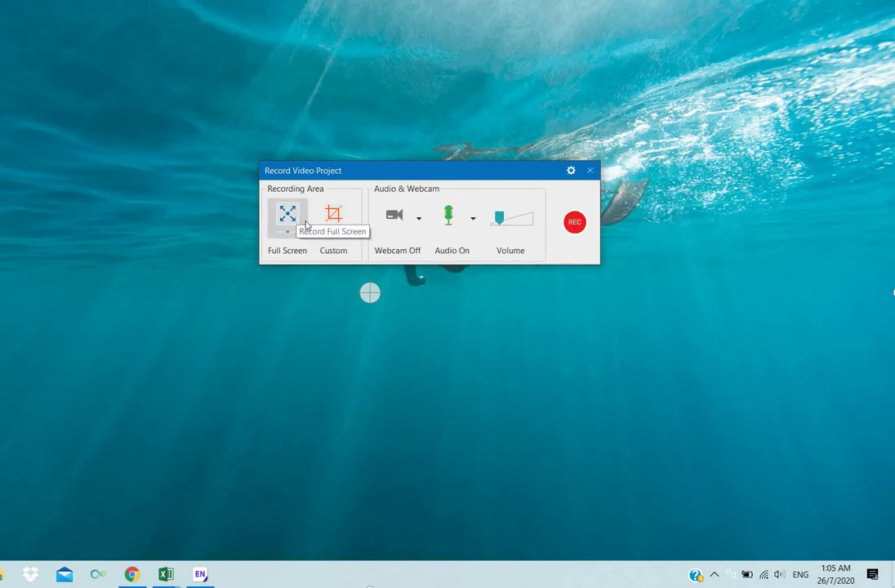
left_click(334, 214)
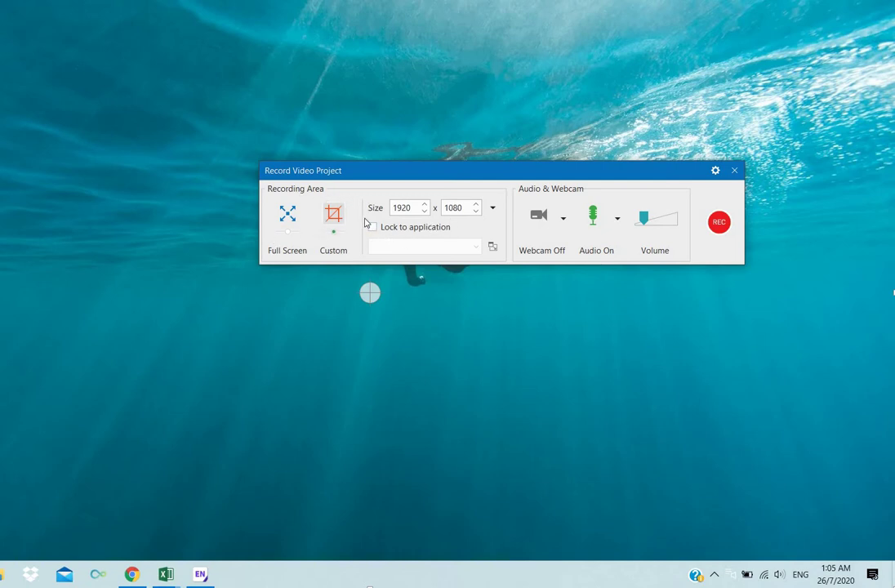
Leave Lock to application unchecked and turn microphone audio on
left_click(372, 226)
left_click(373, 226)
left_click(470, 252)
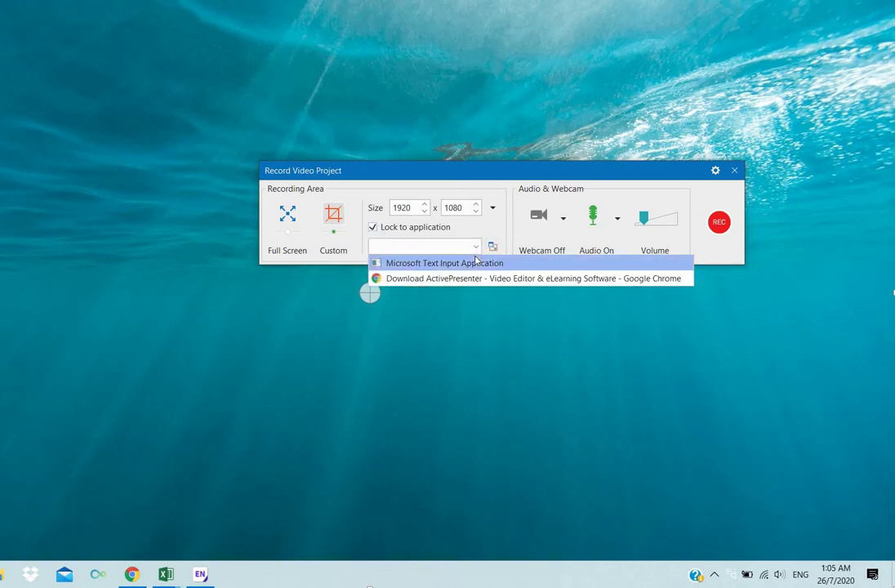
left_click(380, 228)
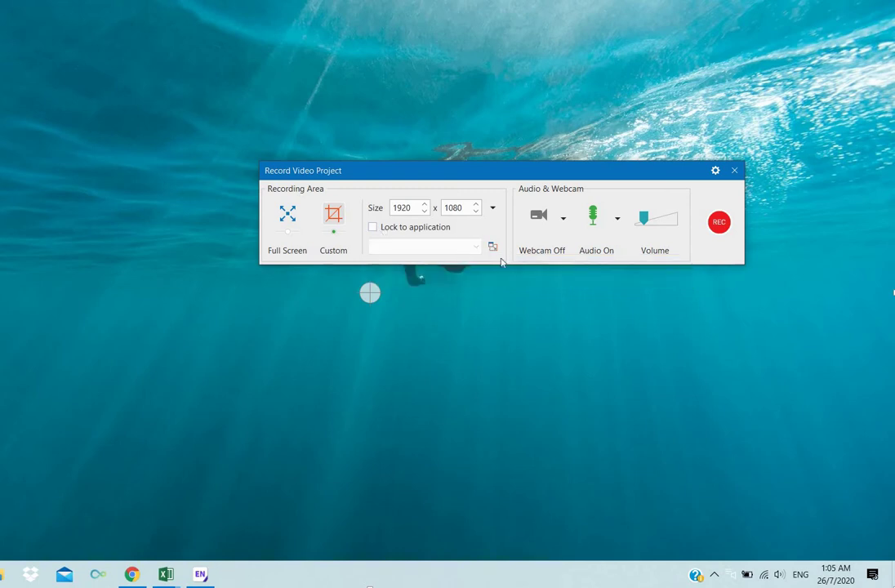
left_click(595, 215)
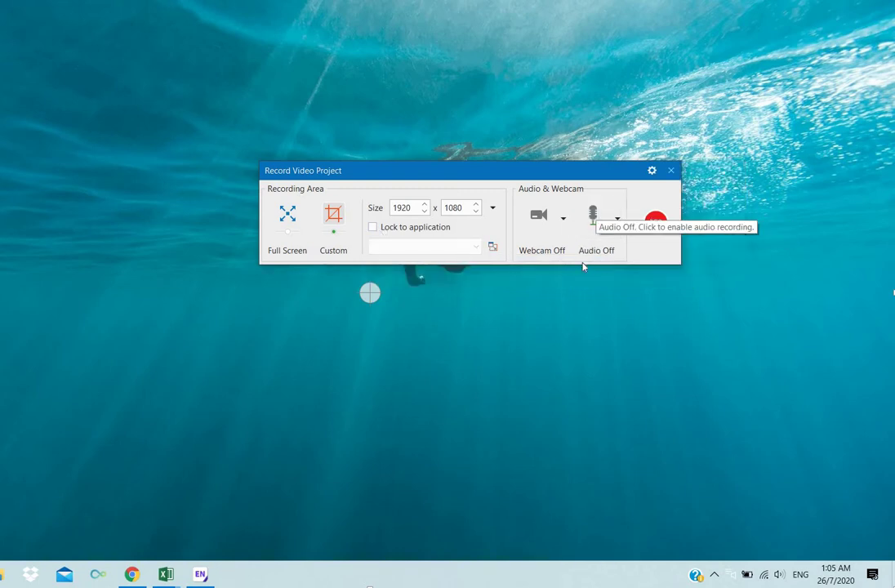
left_click(593, 215)
left_click(593, 215)
left_click(593, 216)
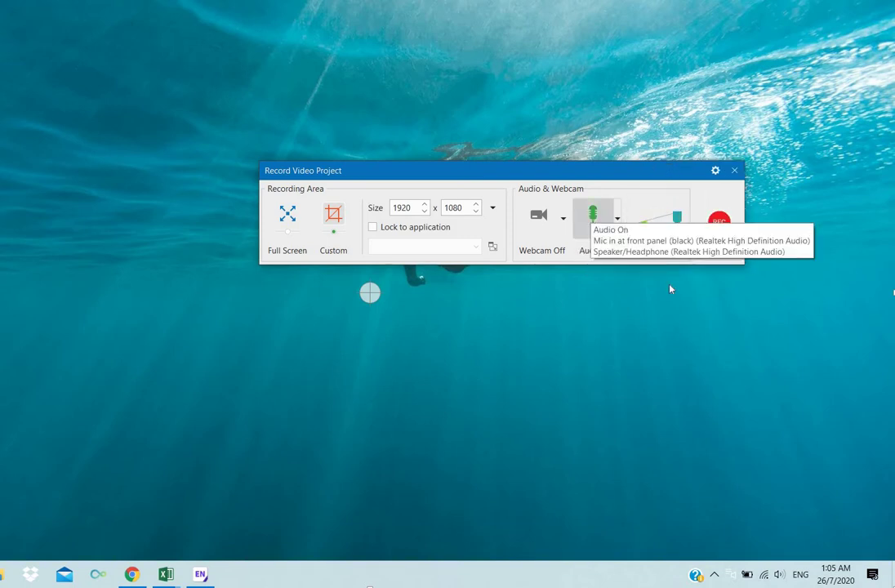
Start recording, bring Chrome forward on the YouTube tab, and scroll the home feed
left_click(719, 222)
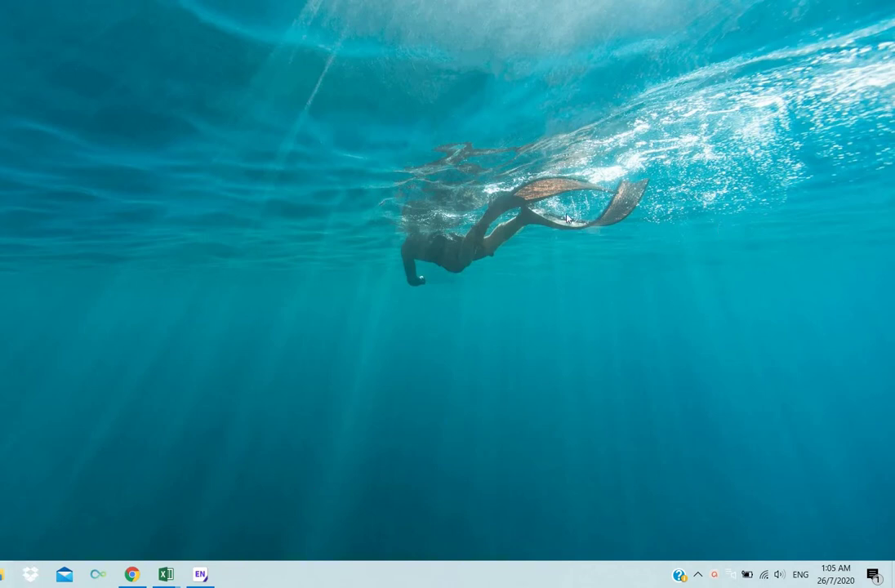
left_click(142, 576)
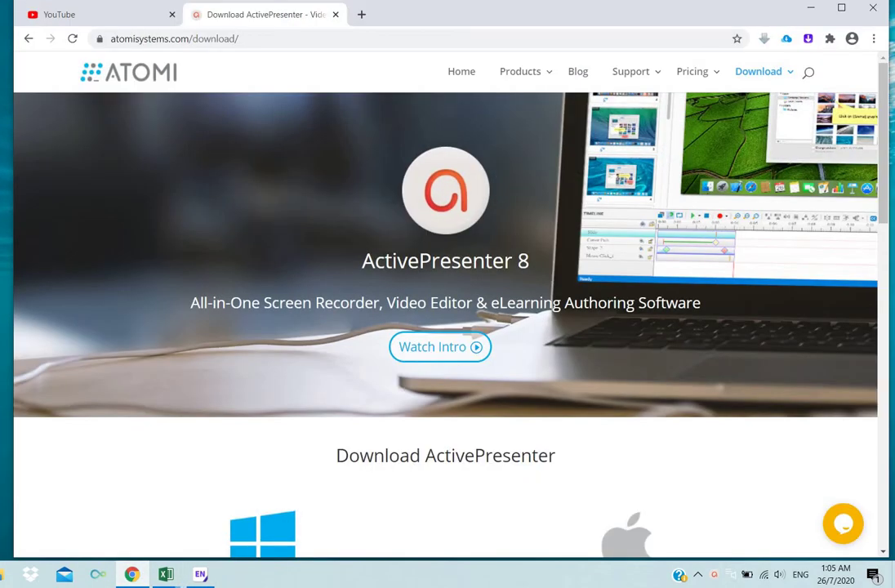
left_click(92, 18)
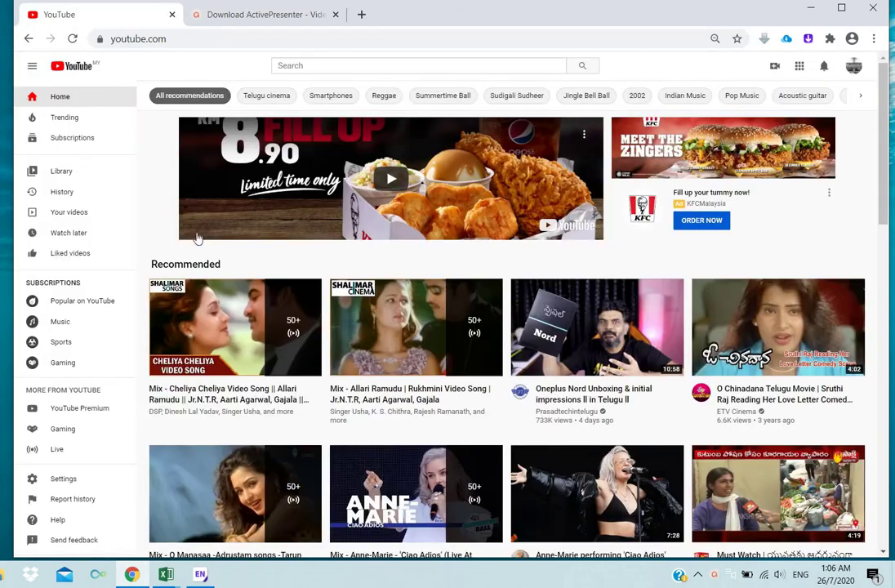
scroll(242, 347, "down", 2)
scroll(245, 348, "down", 10)
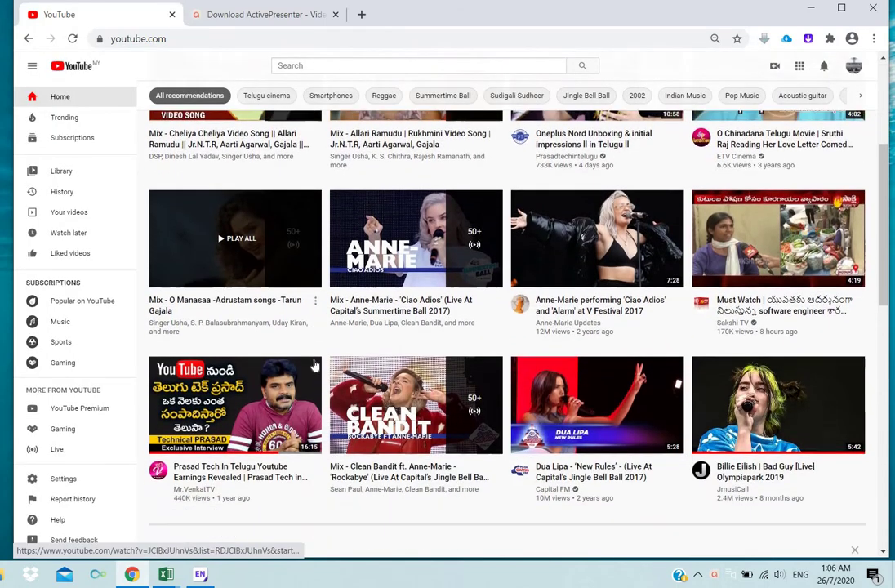
scroll(361, 361, "down", 4)
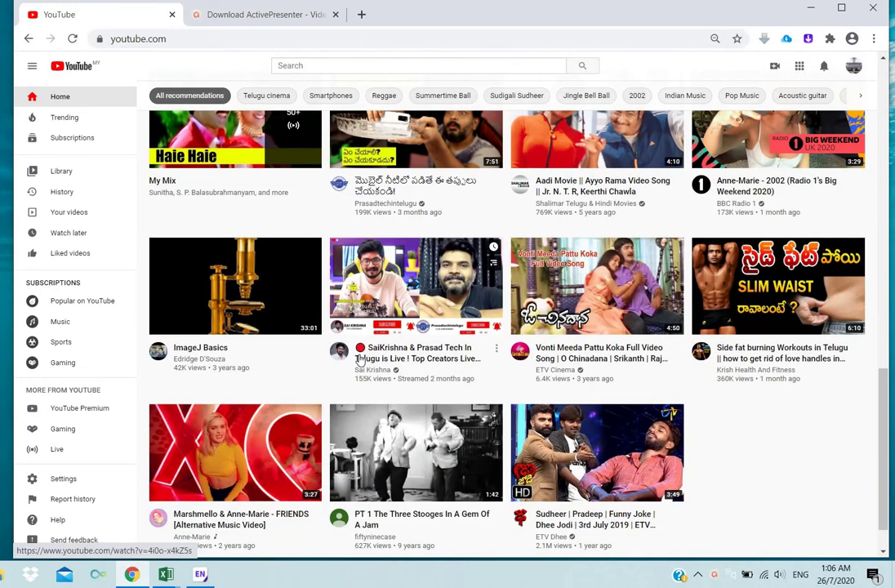
scroll(376, 335, "up", 1)
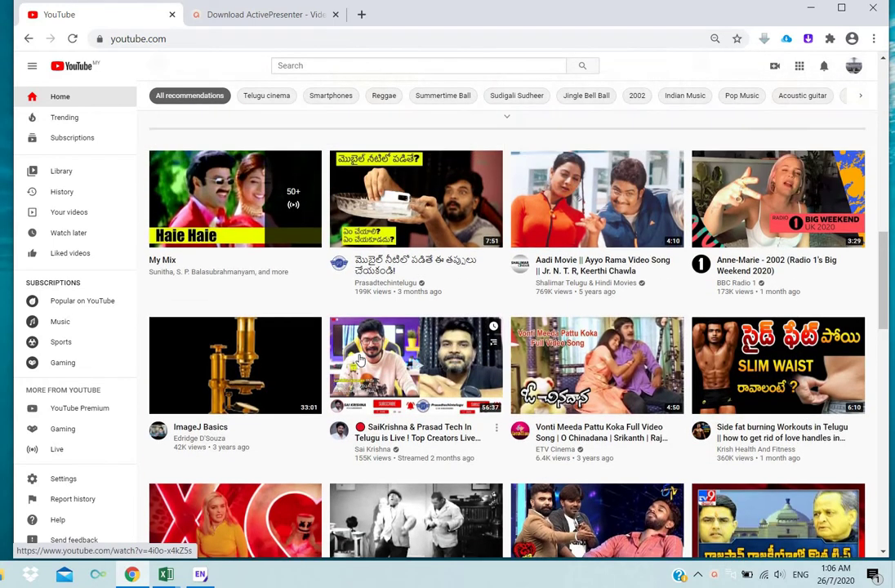
scroll(376, 335, "up", 1)
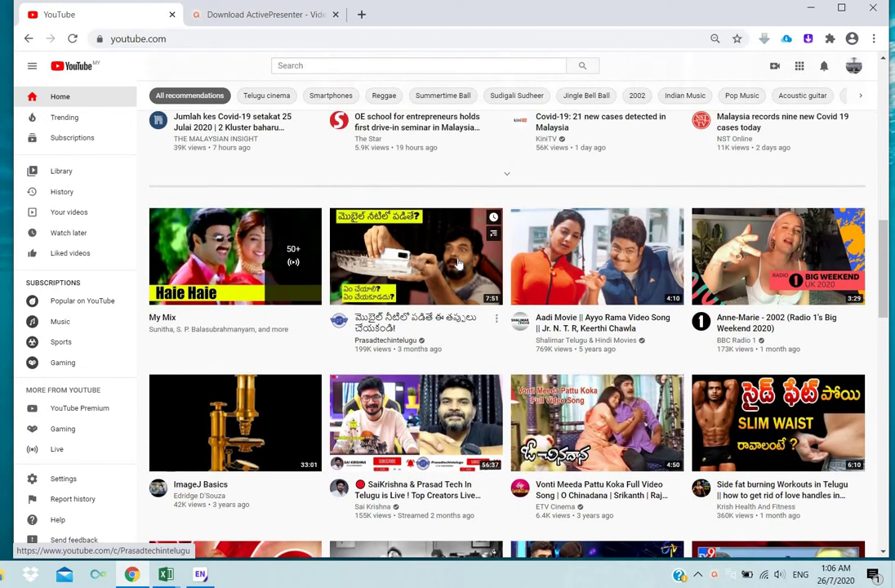
Browse your channel's uploaded videos, then return to the YouTube home page
left_click(854, 68)
left_click(805, 139)
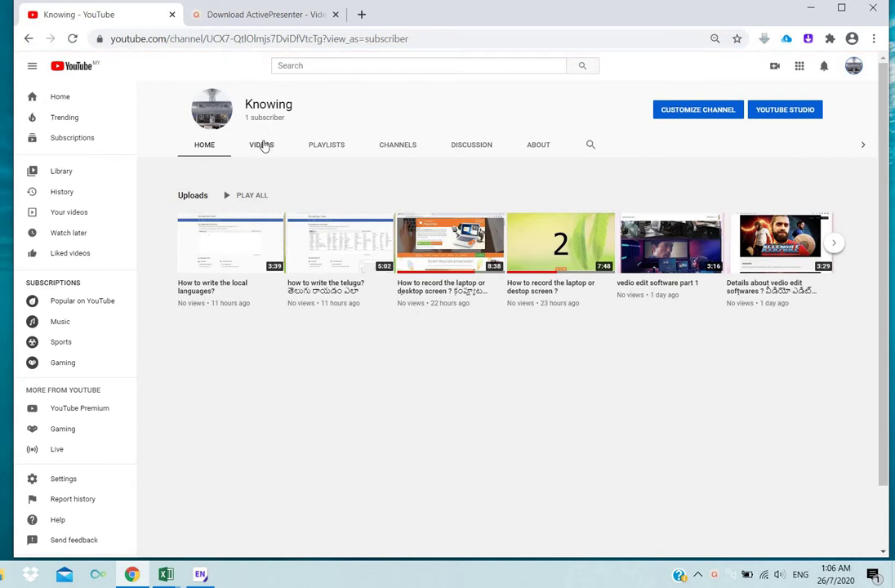
left_click(262, 144)
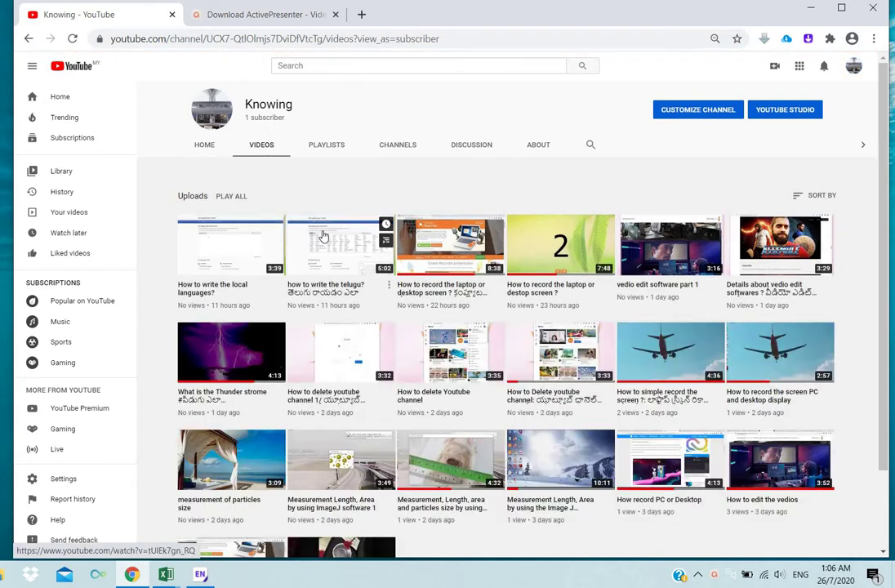
scroll(327, 245, "down", 1)
scroll(343, 311, "up", 1)
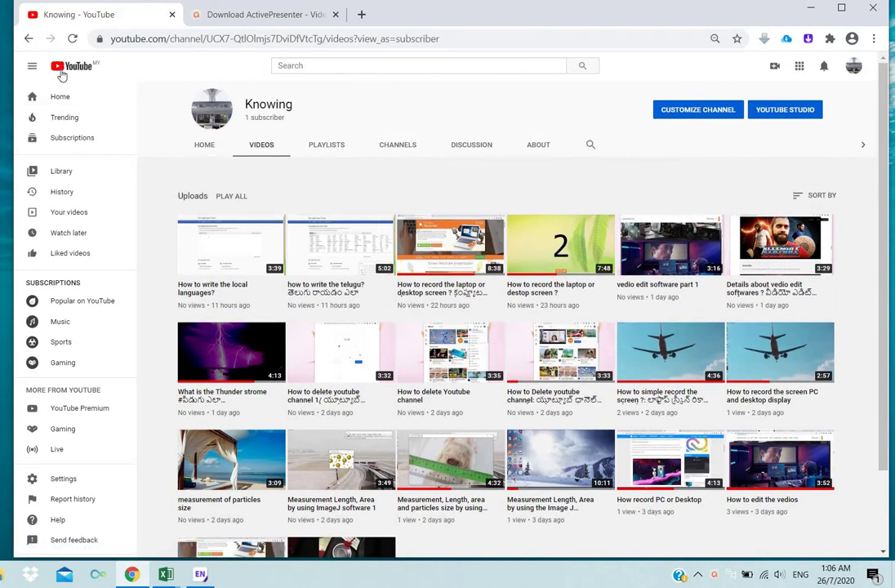
left_click(62, 72)
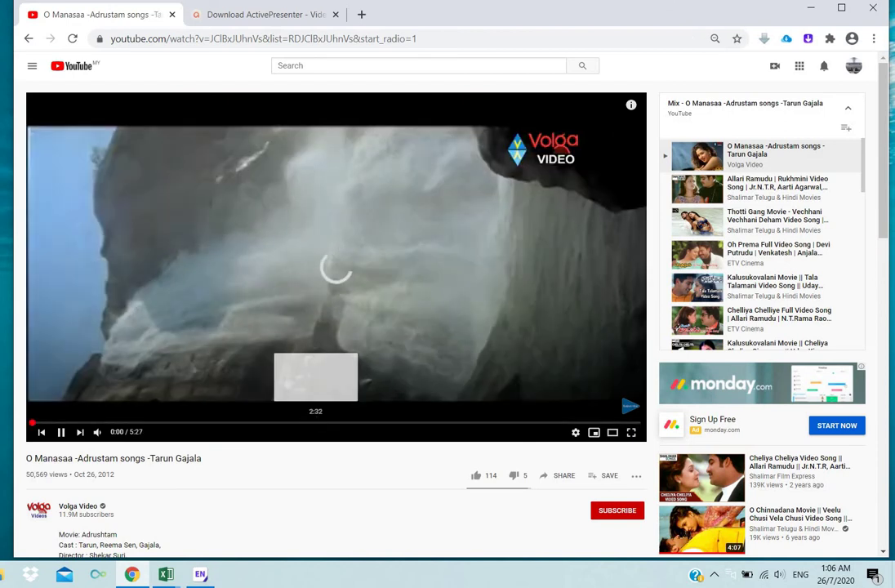
Skip the O Manasaa video ahead to about 1:55, then go back to YouTube home
left_click(47, 424)
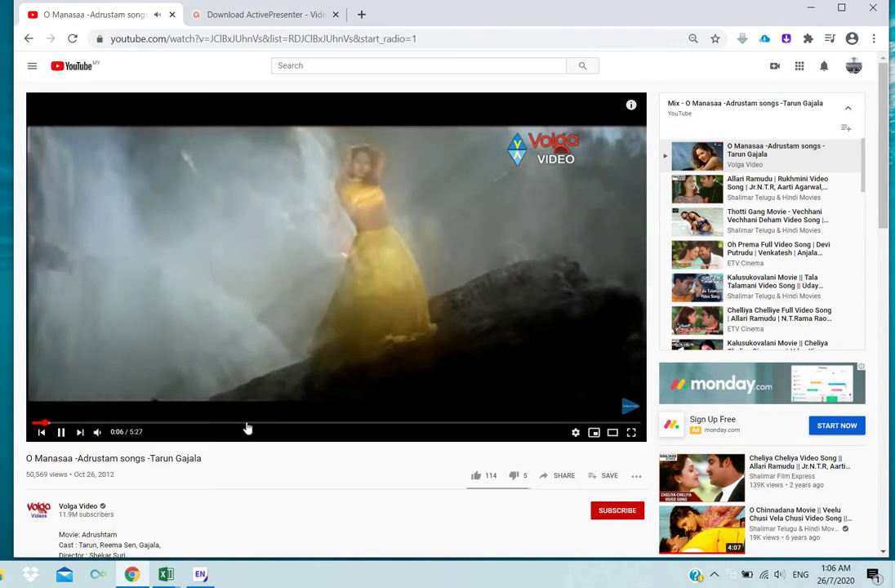
left_click(248, 425)
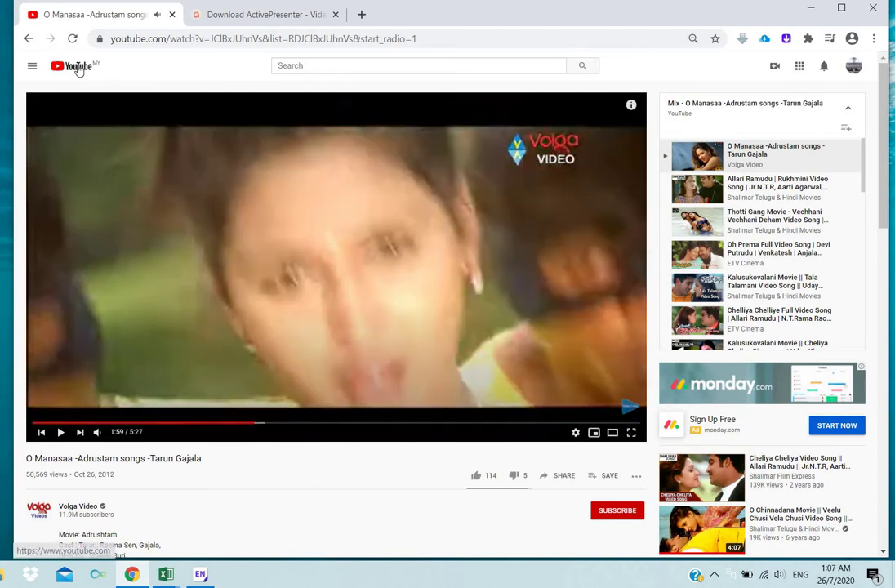
left_click(78, 68)
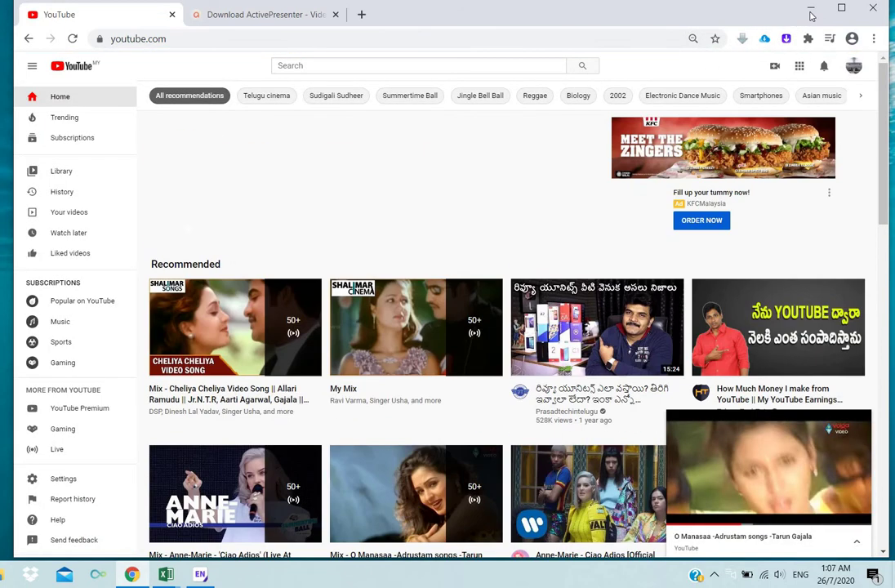
Minimize Chrome and stop the recording from the tray icon's Recording Toolbar
left_click(808, 8)
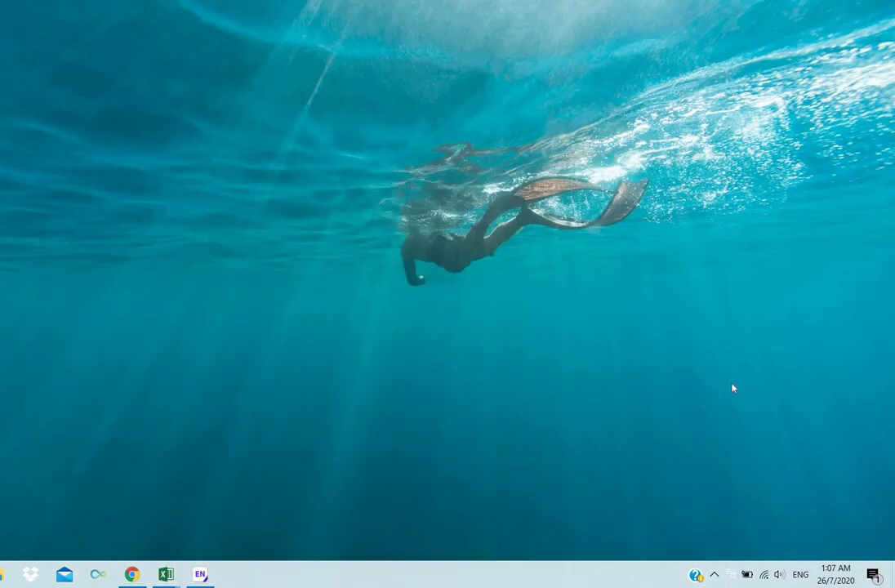
left_click(715, 575)
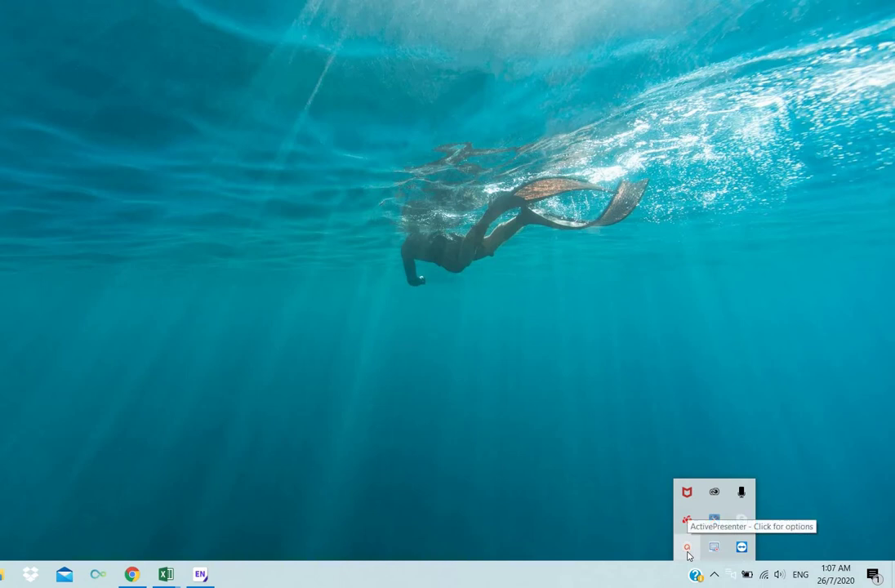
left_click(688, 552)
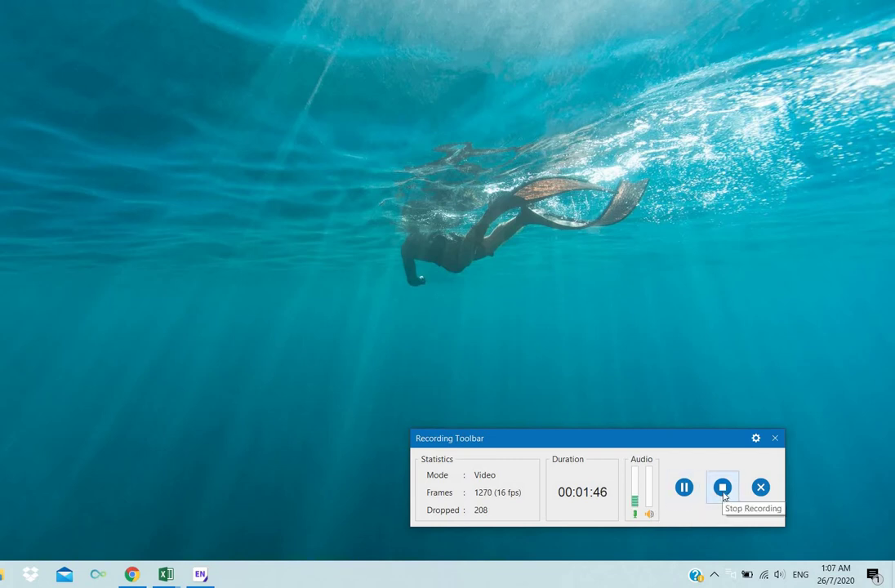
left_click(723, 495)
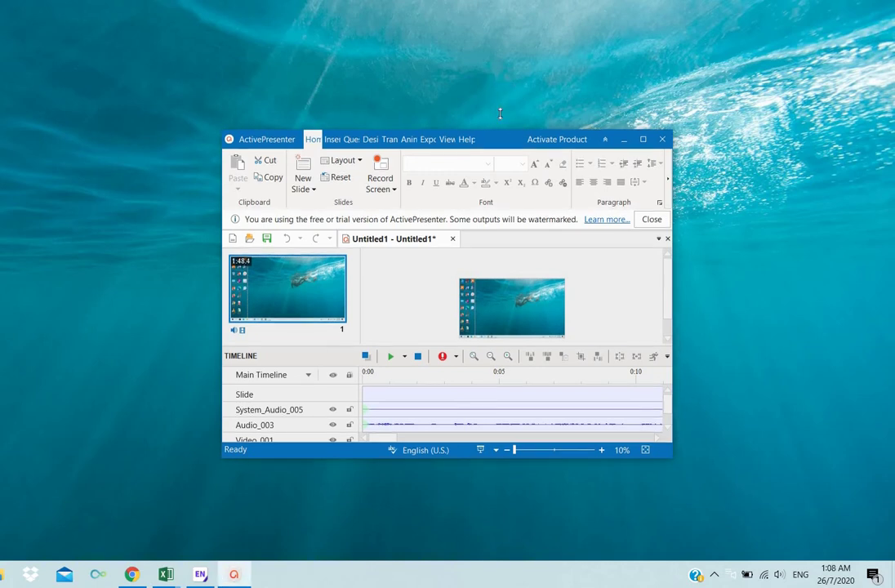
Drag the project window's top, right and bottom edges outward, then start playback with Space
left_click_drag(504, 132, 496, 33)
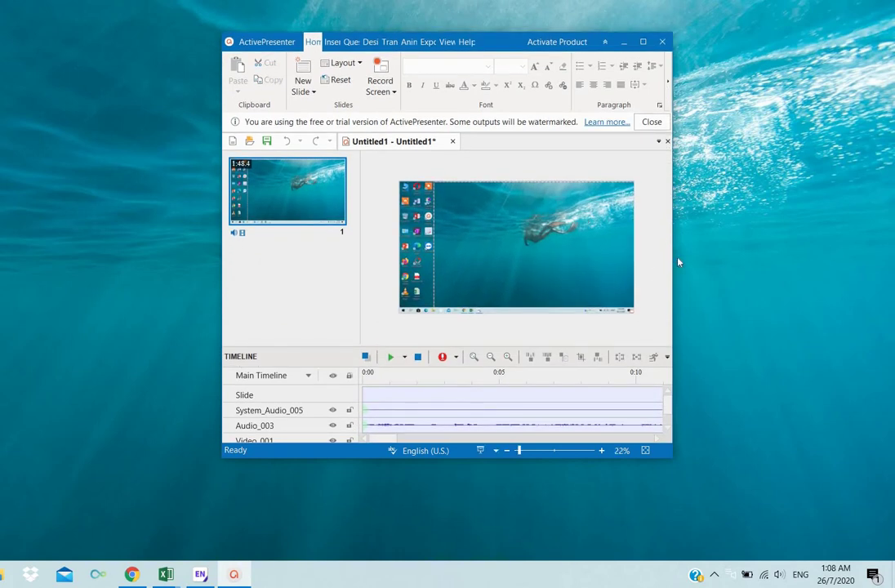
left_click_drag(672, 256, 876, 244)
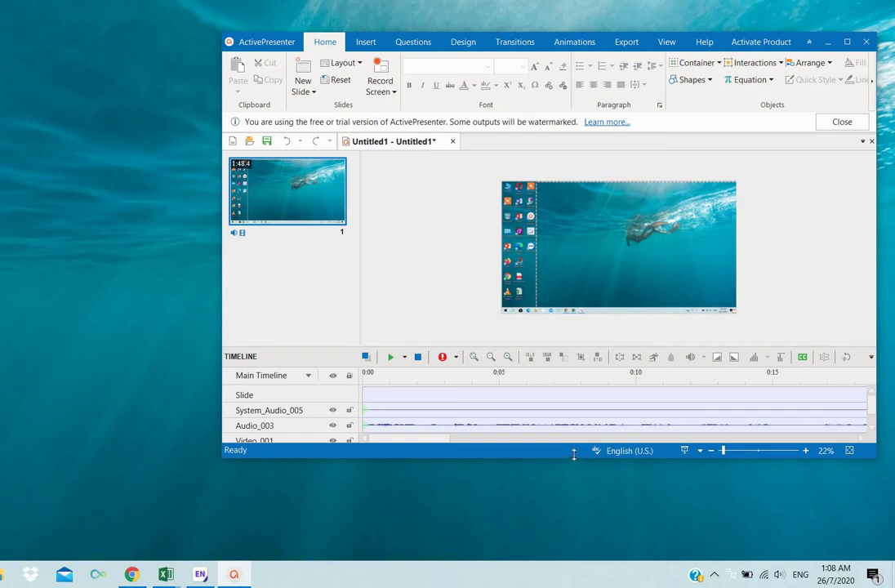
left_click_drag(574, 454, 573, 532)
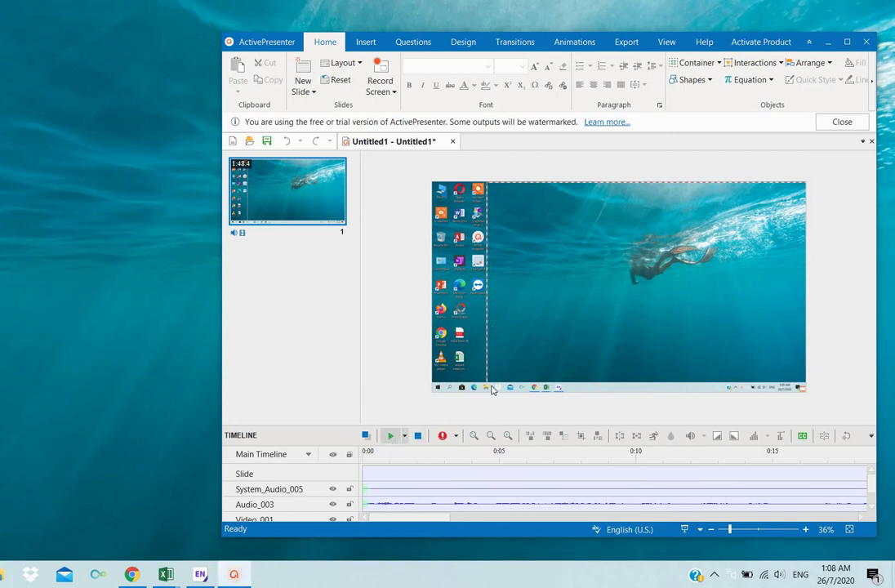
key("space")
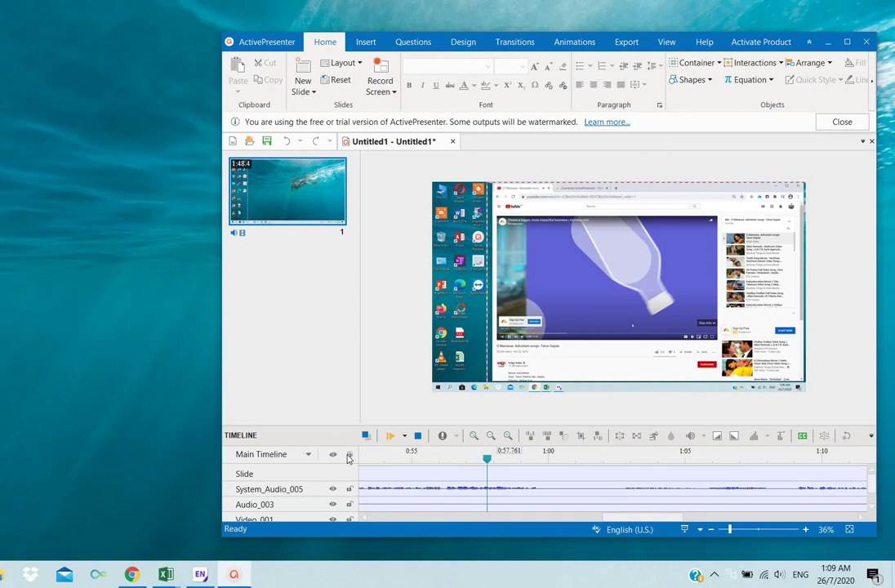
Scroll the timeline track list to inspect the audio and video tracks, paused at 0:57.761
scroll(325, 488, "down", 1)
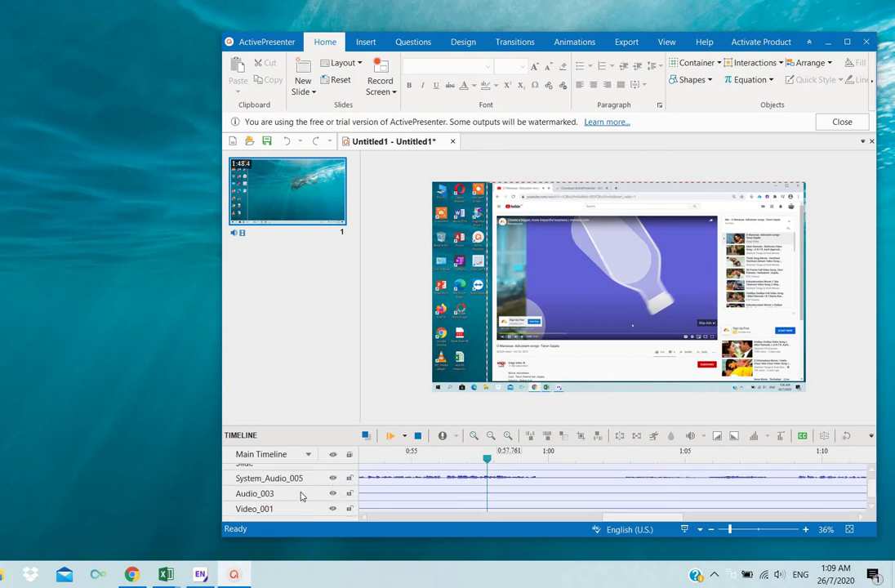
scroll(346, 508, "down", 1)
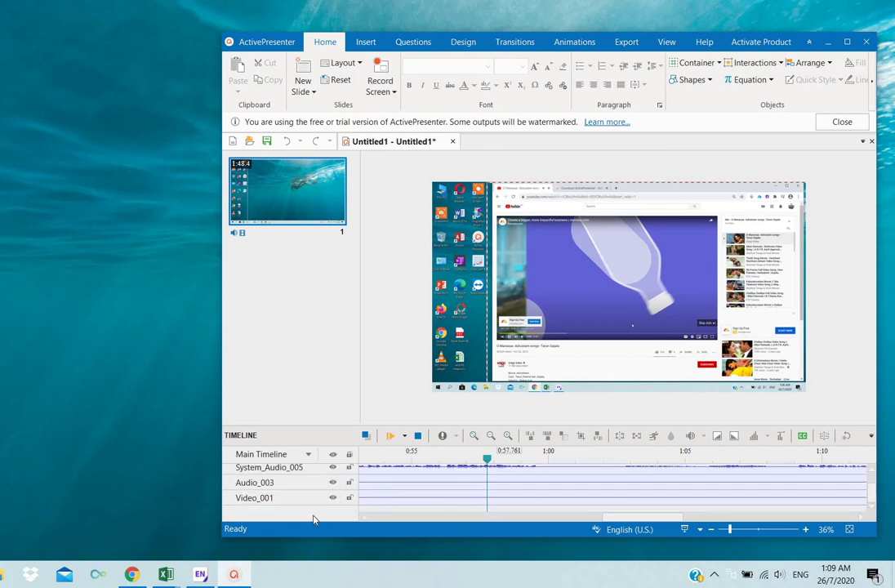
scroll(322, 513, "up", 2)
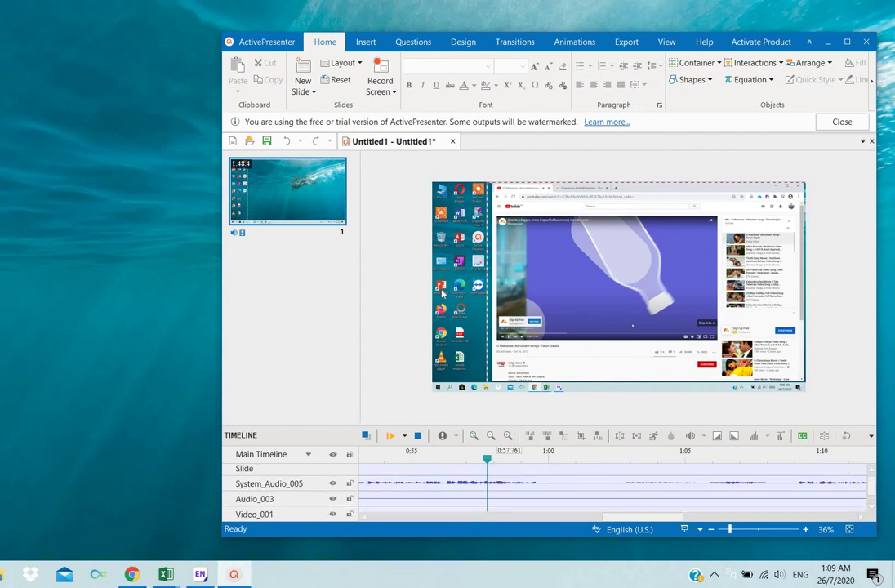
scroll(441, 477, "down", 1)
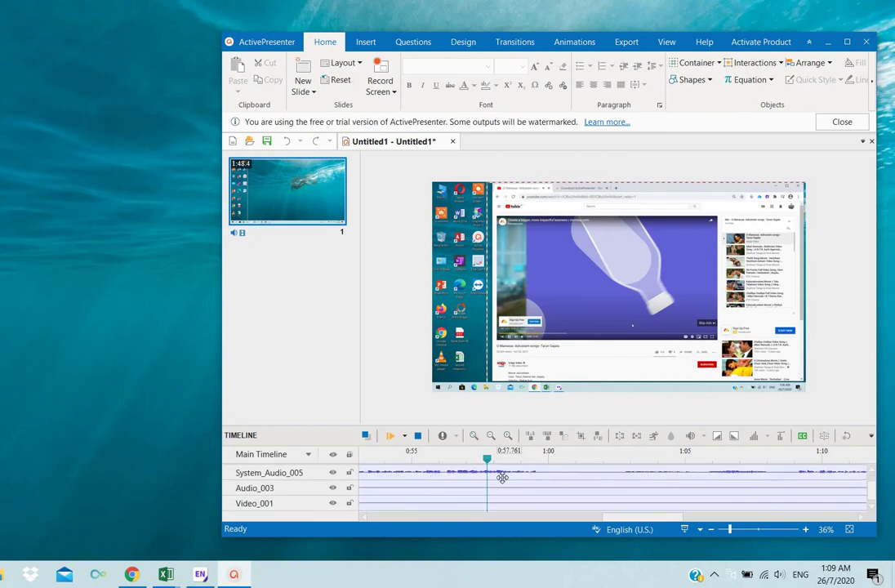
Save the project as Untitled1.approj in the Downloads folder
left_click(264, 148)
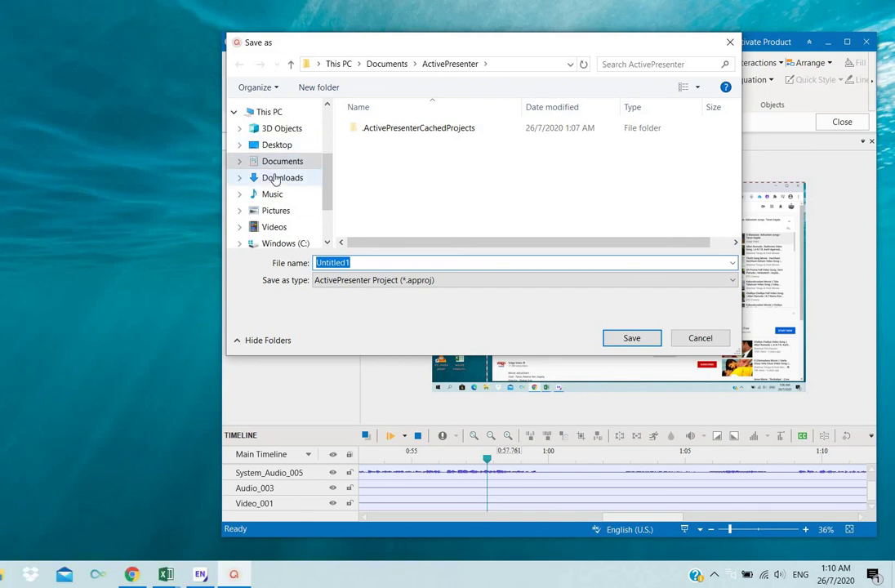
left_click(278, 178)
left_click(632, 338)
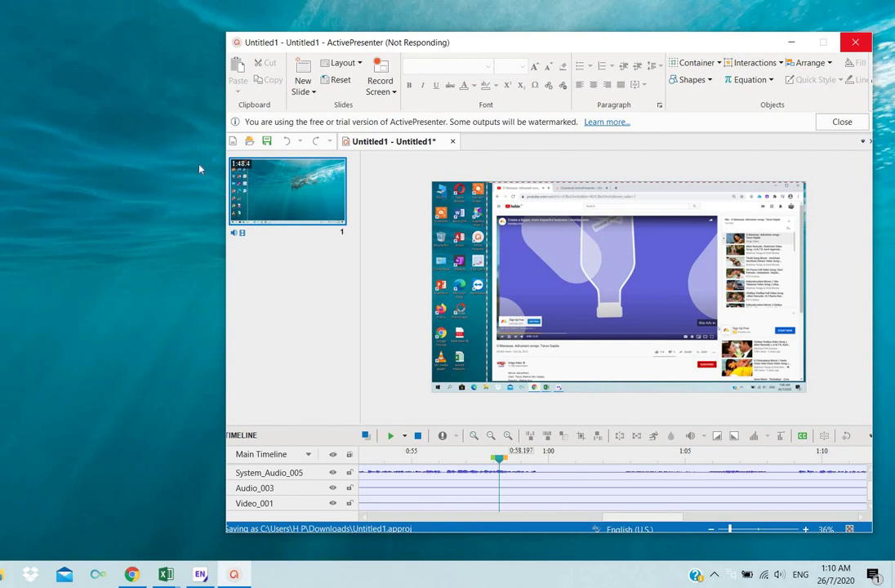
left_click(249, 142)
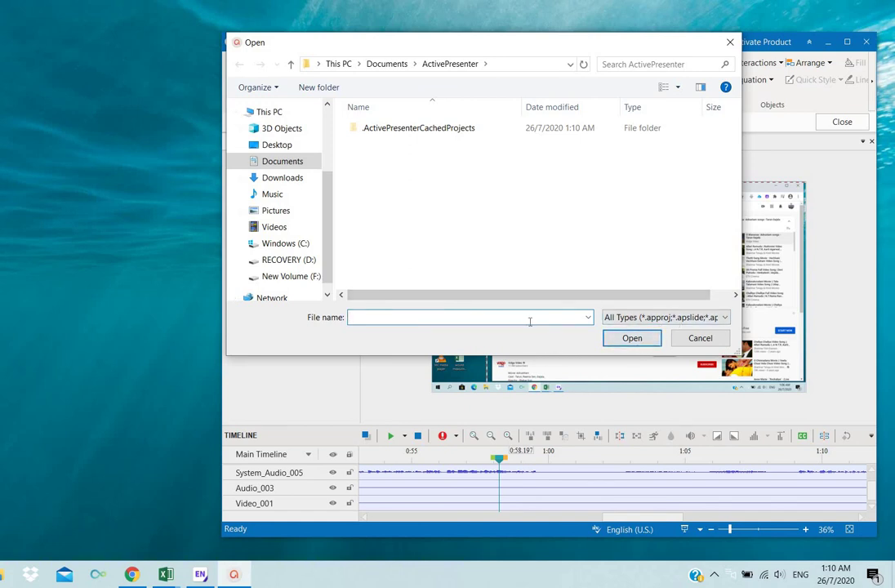
type("123")
left_click(624, 339)
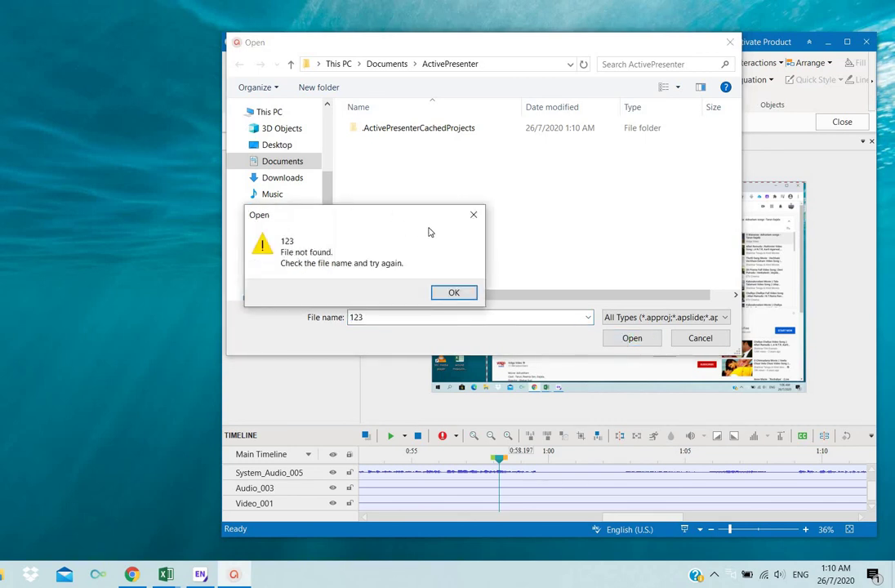
left_click(473, 215)
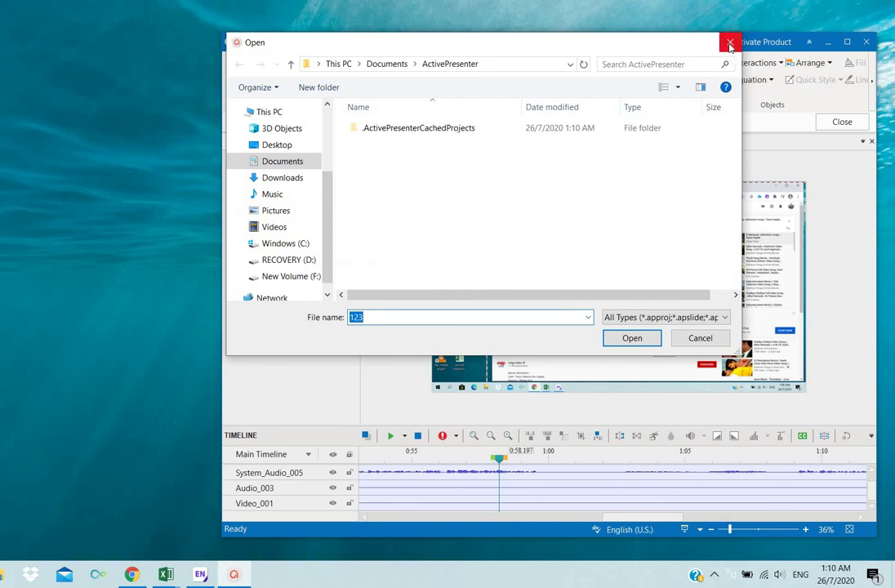
left_click(731, 42)
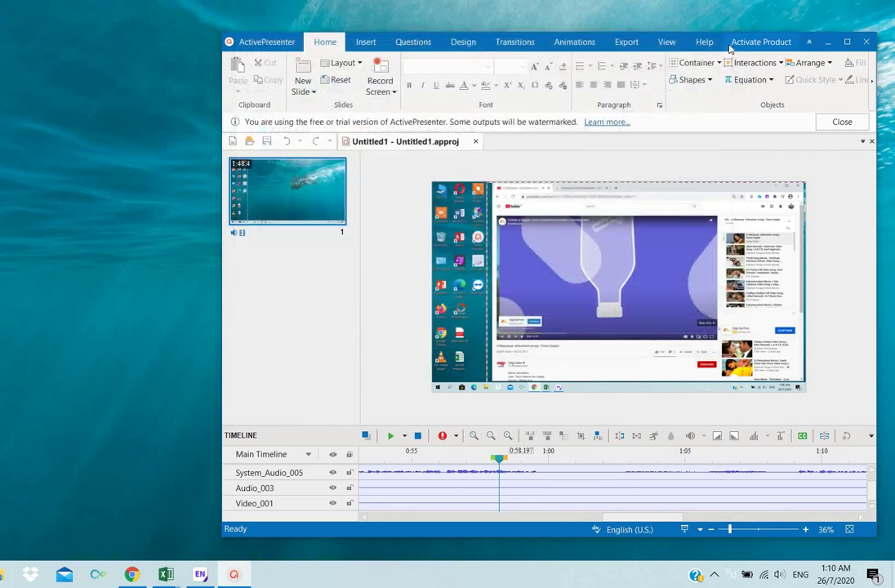
Create a blank project, dismiss the Open dialog, then exit ActivePresenter without saving Untitled1
left_click(232, 144)
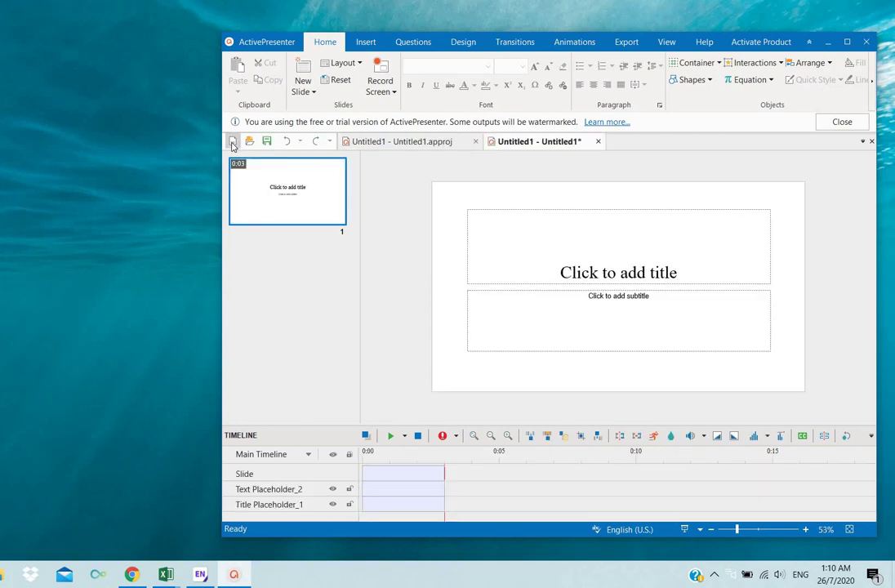
left_click(249, 141)
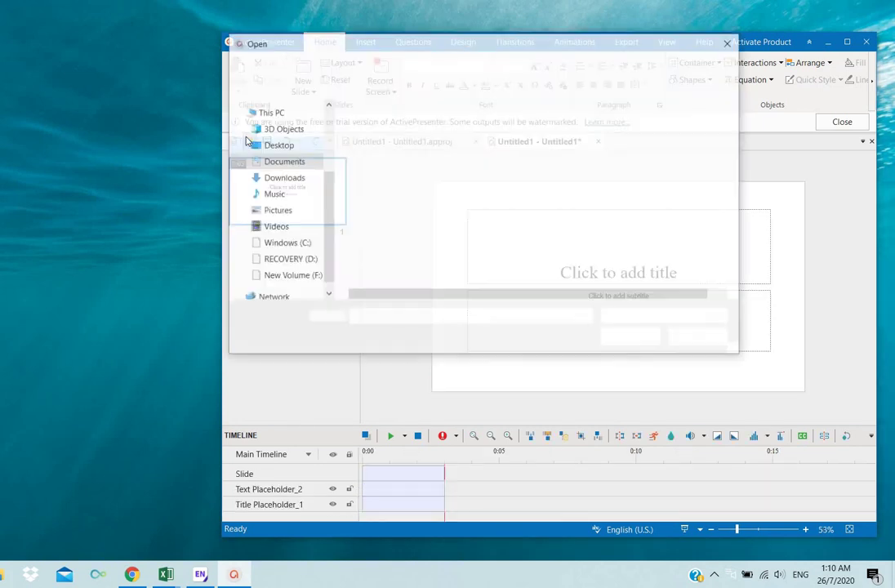
left_click(730, 41)
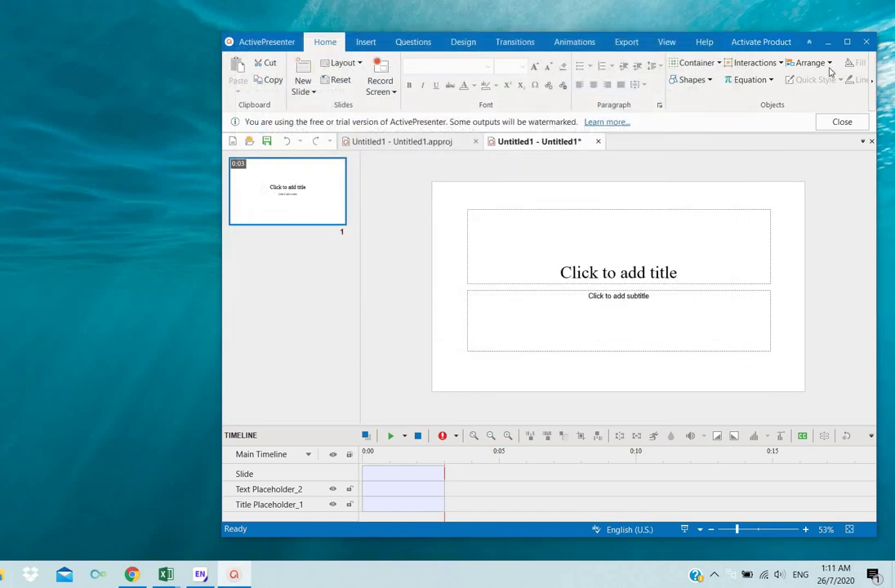
left_click(866, 42)
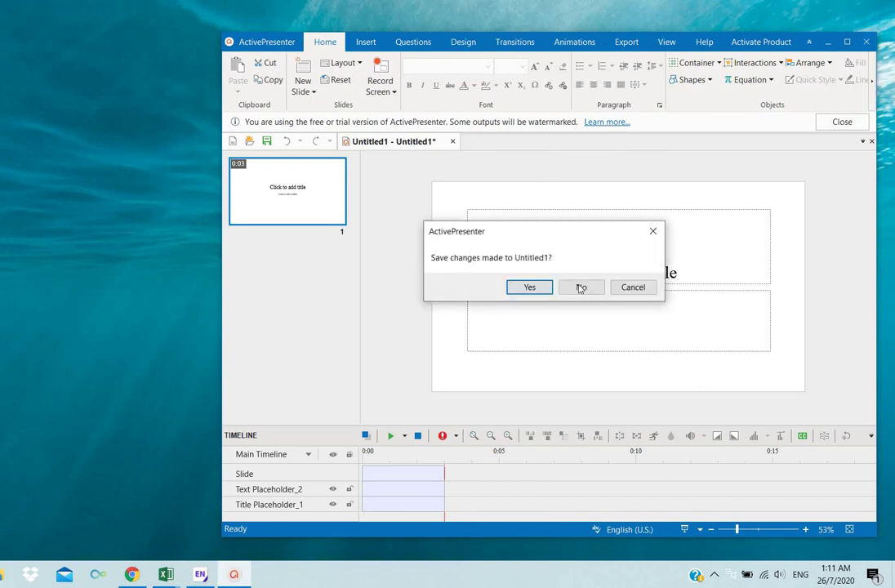
left_click(580, 287)
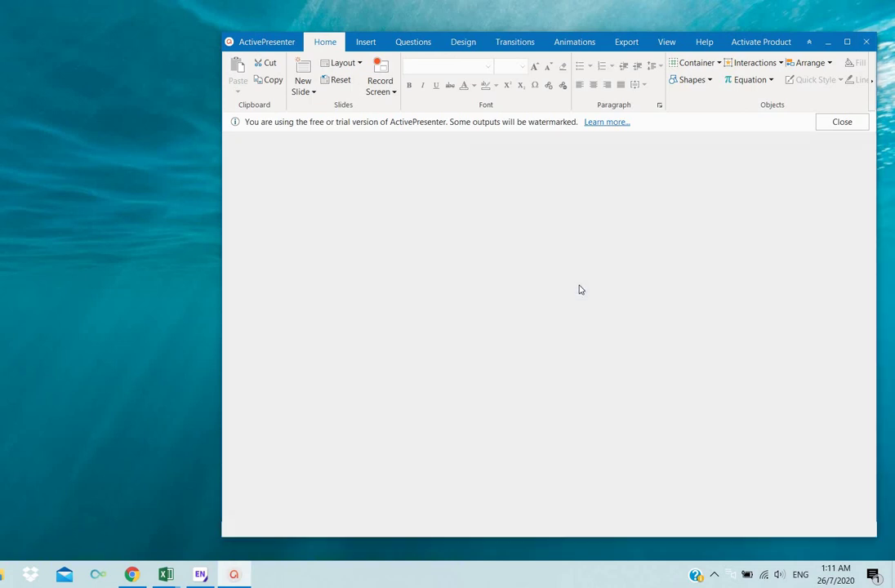